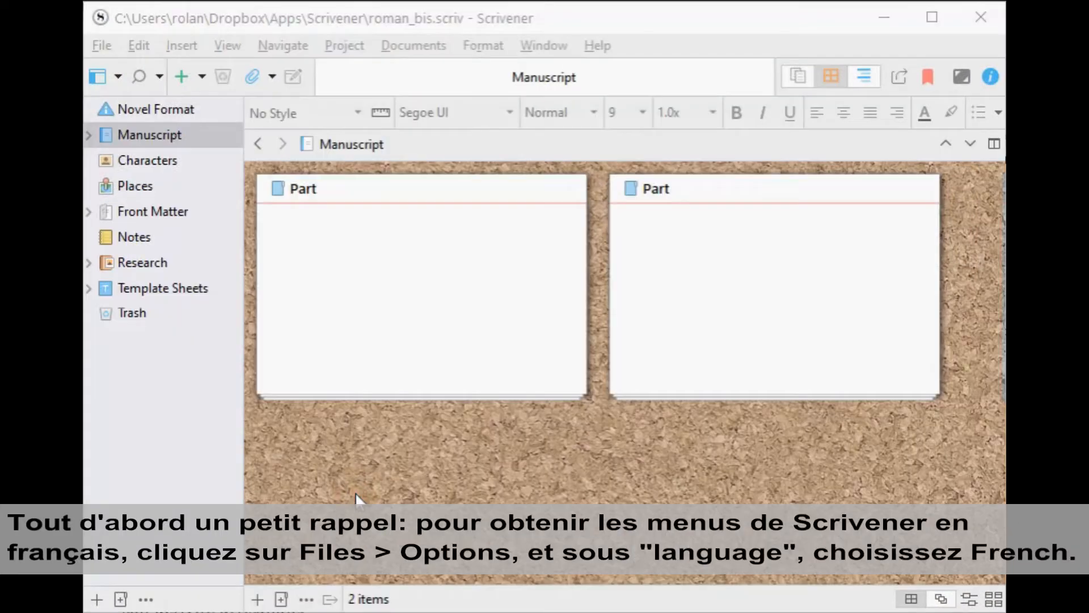
Step: Set the interface language to Français in the general options and acknowledge the restart notice
{"action": "left_click", "coordinate": [205, 24]}
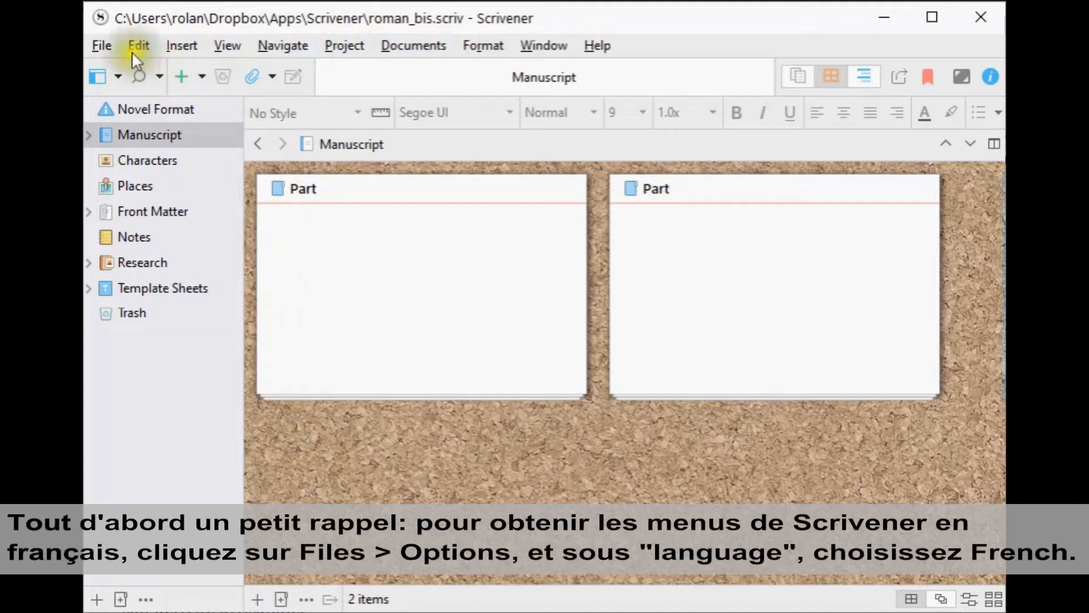
{"action": "left_click", "coordinate": [102, 47]}
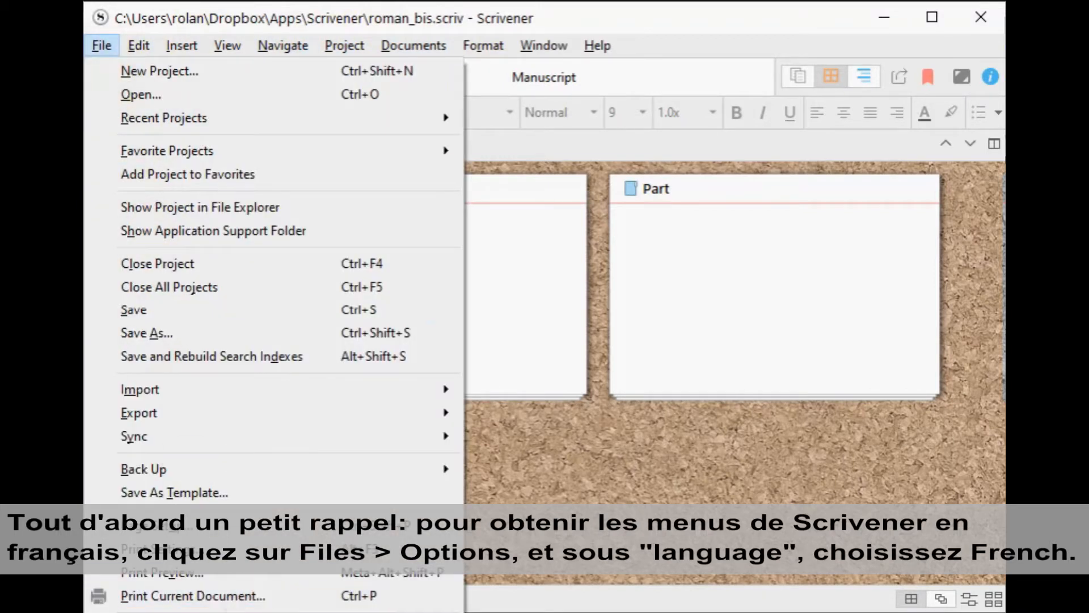
{"action": "left_click", "coordinate": [227, 612]}
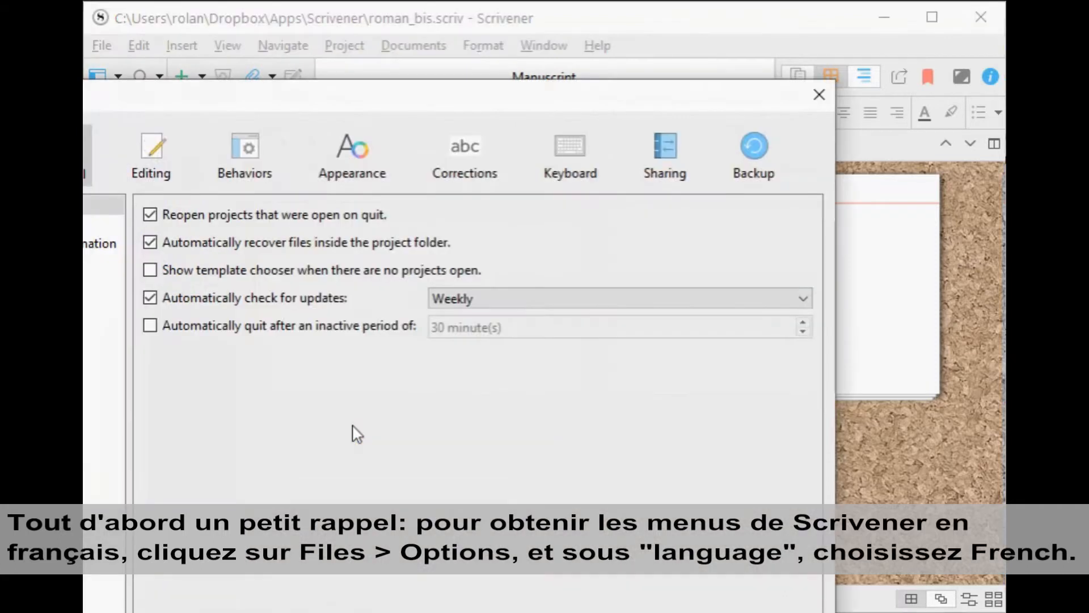
{"action": "left_click_drag", "start_coordinate": [336, 92], "coordinate": [465, 26]}
{"action": "left_click", "coordinate": [169, 198]}
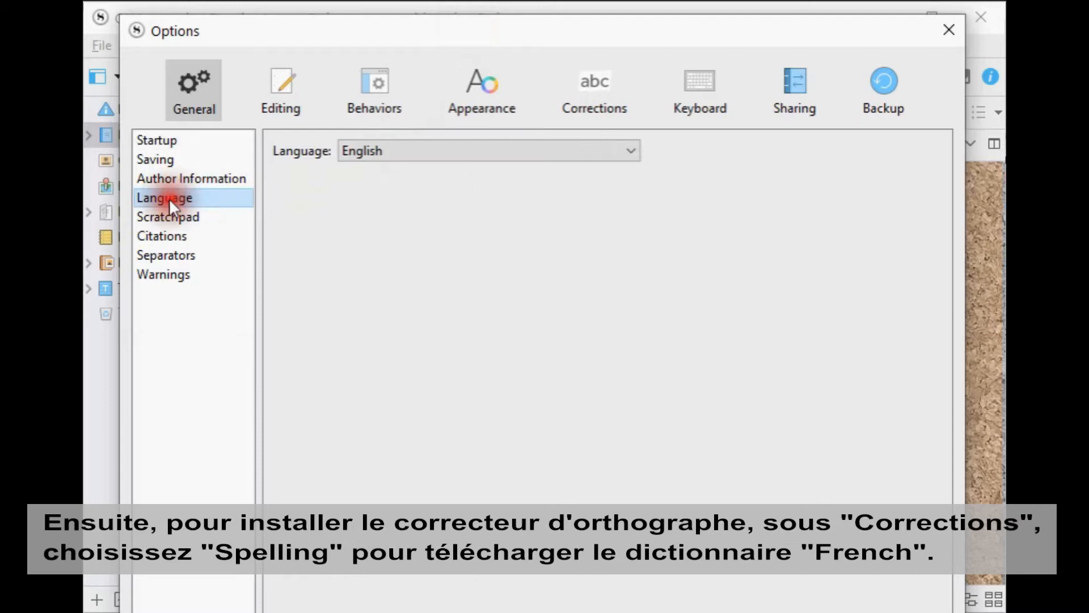
{"action": "left_click", "coordinate": [628, 150]}
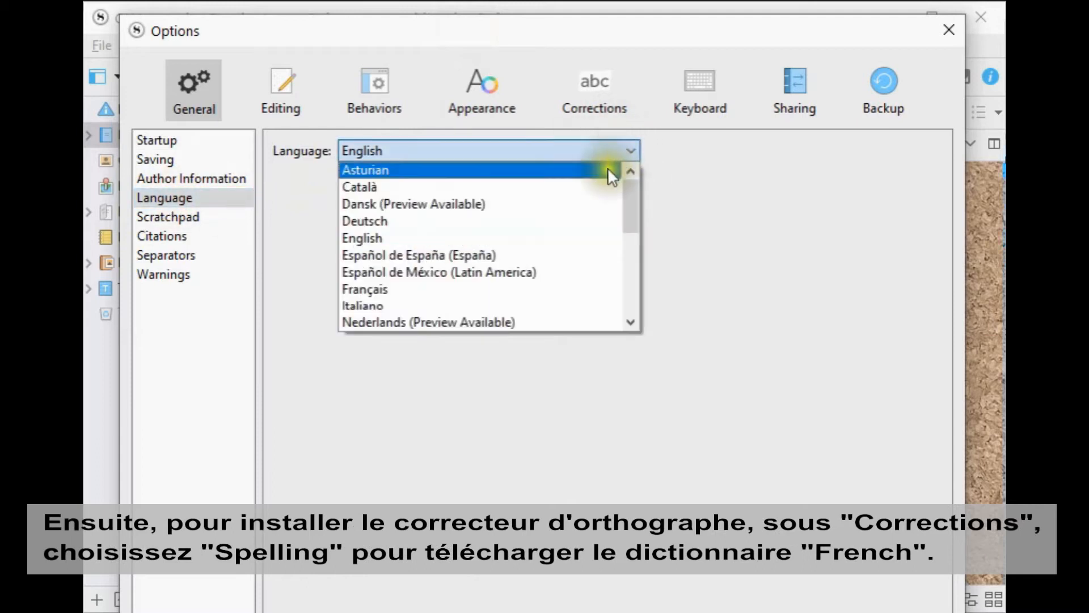
{"action": "left_click", "coordinate": [365, 289]}
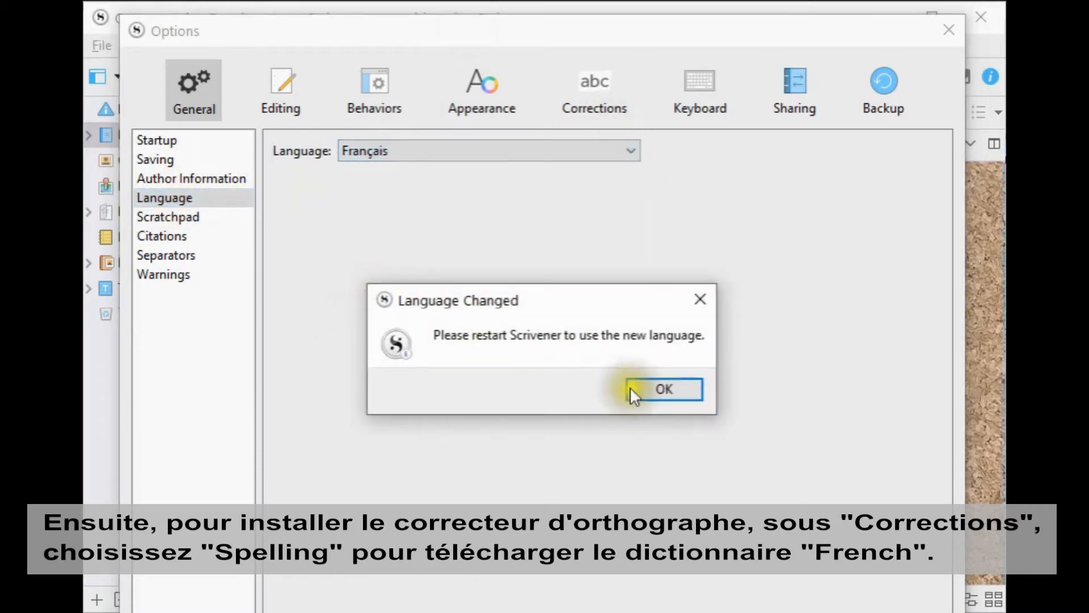
{"action": "left_click", "coordinate": [644, 387]}
Step: Choose the French (France-fr-fr) dictionary for download in the spelling options, then open the spelling dictionary selection
{"action": "left_click", "coordinate": [605, 98]}
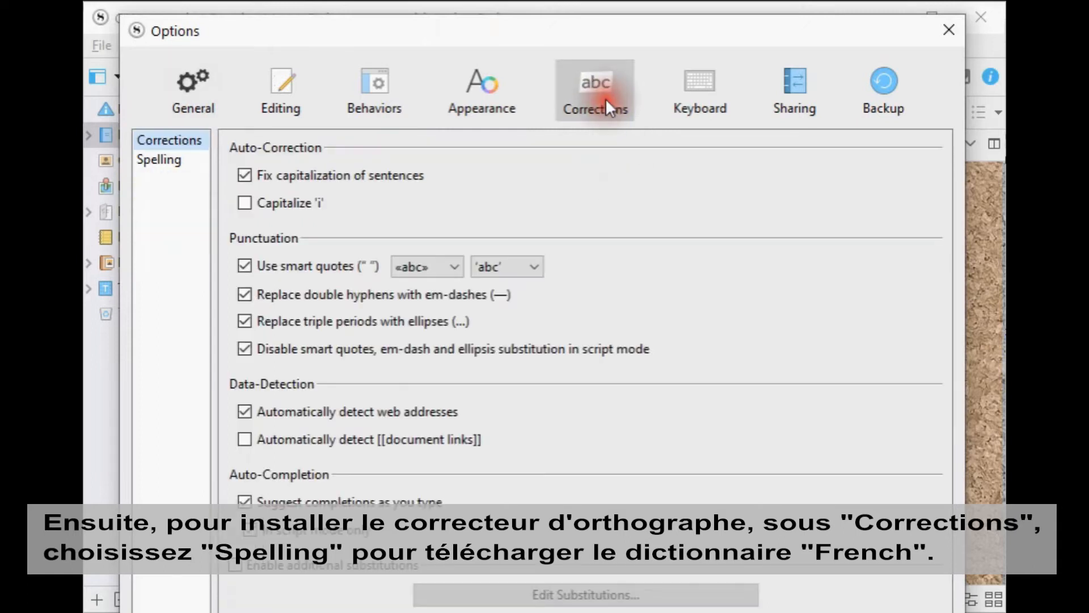
{"action": "left_click", "coordinate": [169, 161]}
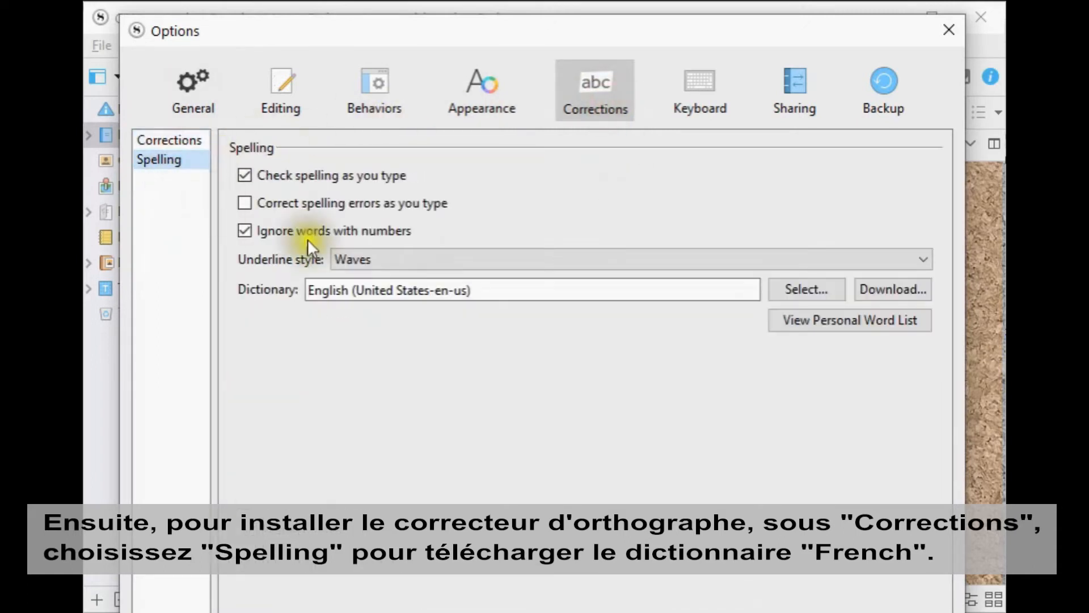
{"action": "left_click", "coordinate": [868, 290]}
{"action": "left_click_drag", "start_coordinate": [687, 245], "coordinate": [691, 286]}
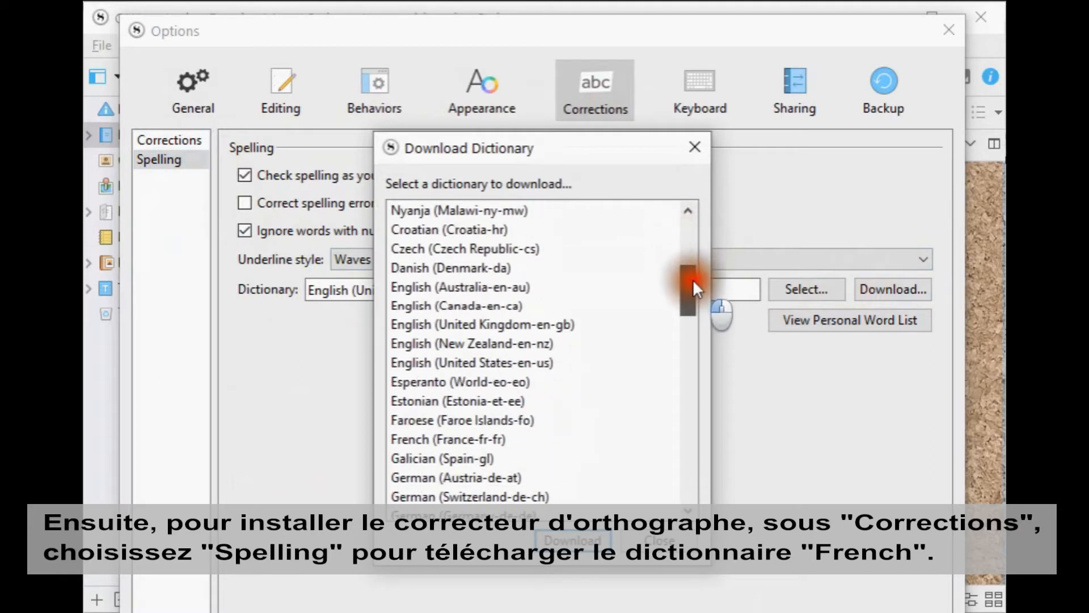
{"action": "left_click", "coordinate": [499, 438]}
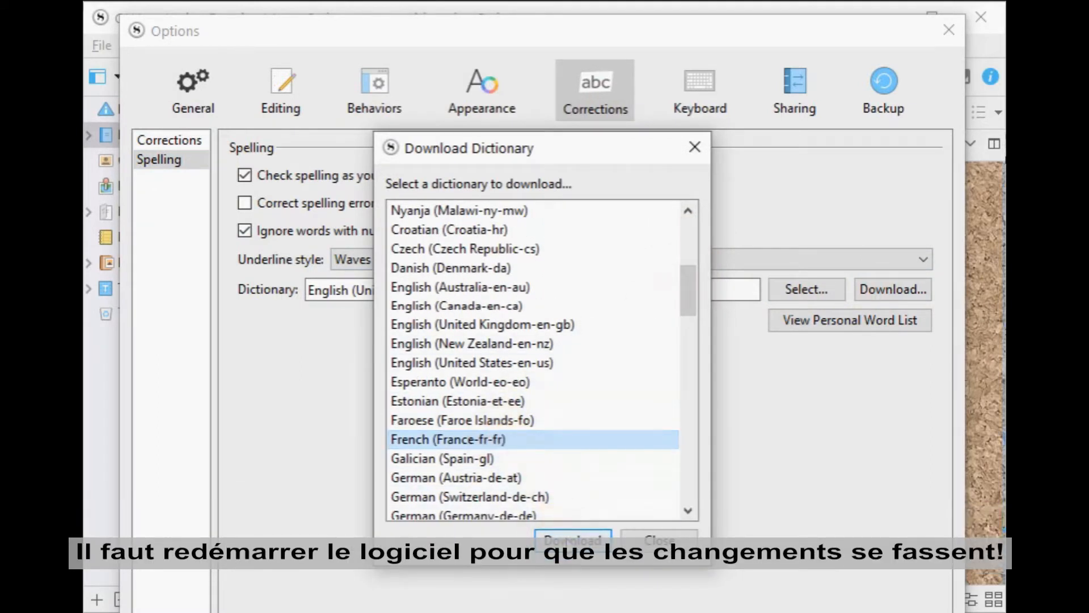
{"action": "left_click", "coordinate": [656, 536]}
{"action": "left_click", "coordinate": [803, 287]}
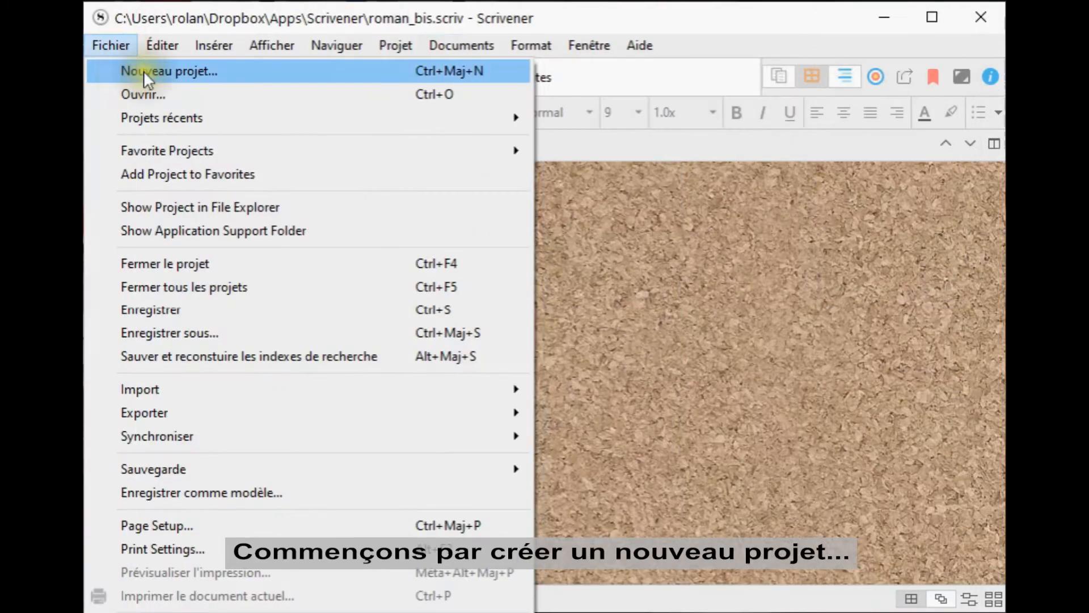
Step: Create a new project from the Novel (with Parts) template and name it "roman"
{"action": "left_click", "coordinate": [144, 70]}
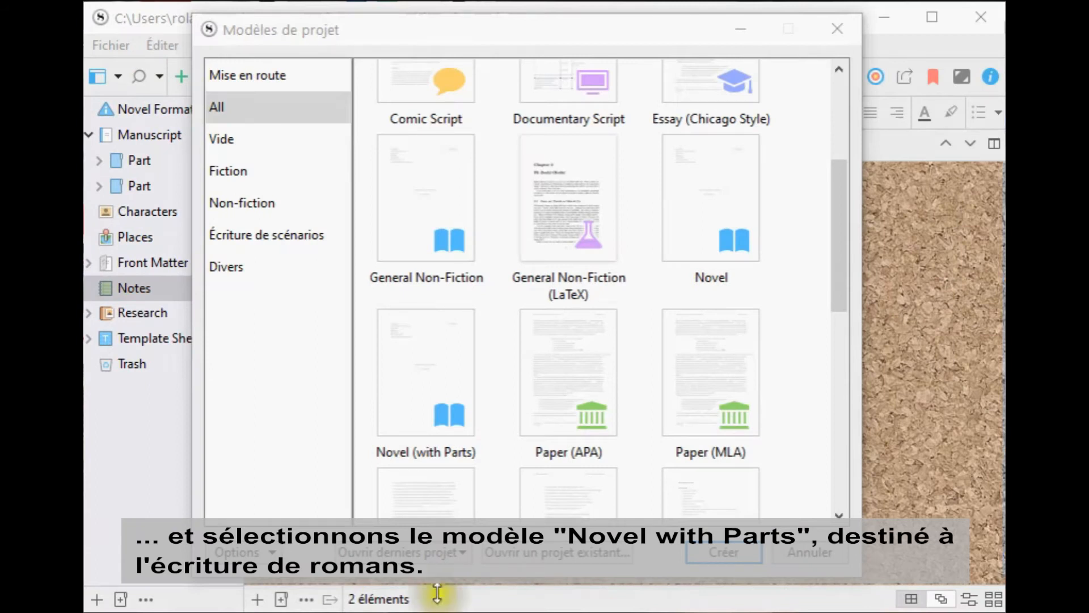
{"action": "left_click", "coordinate": [425, 404]}
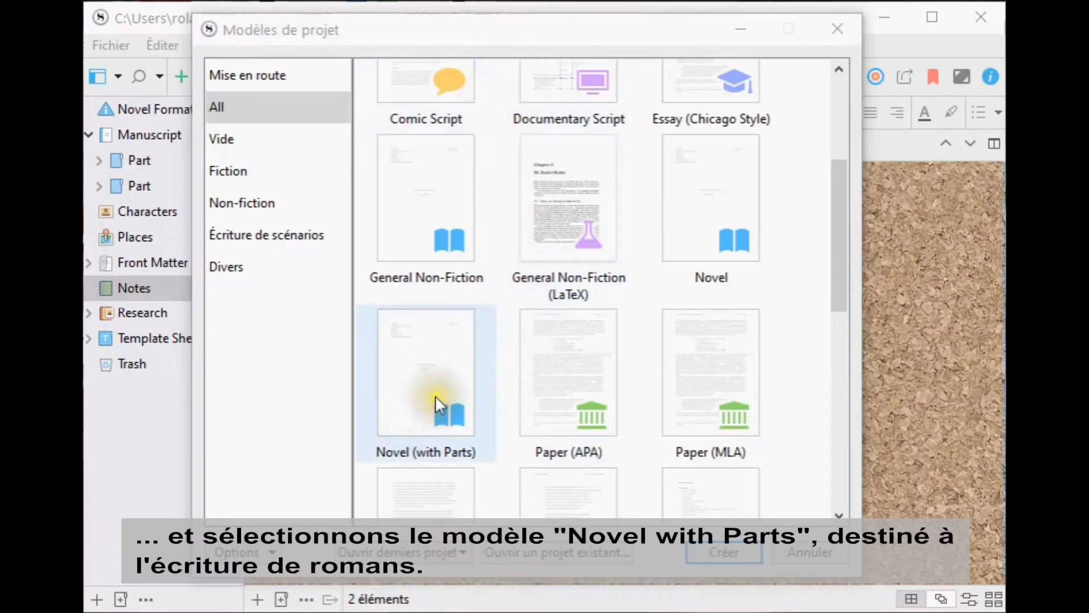
{"action": "left_click", "coordinate": [434, 396]}
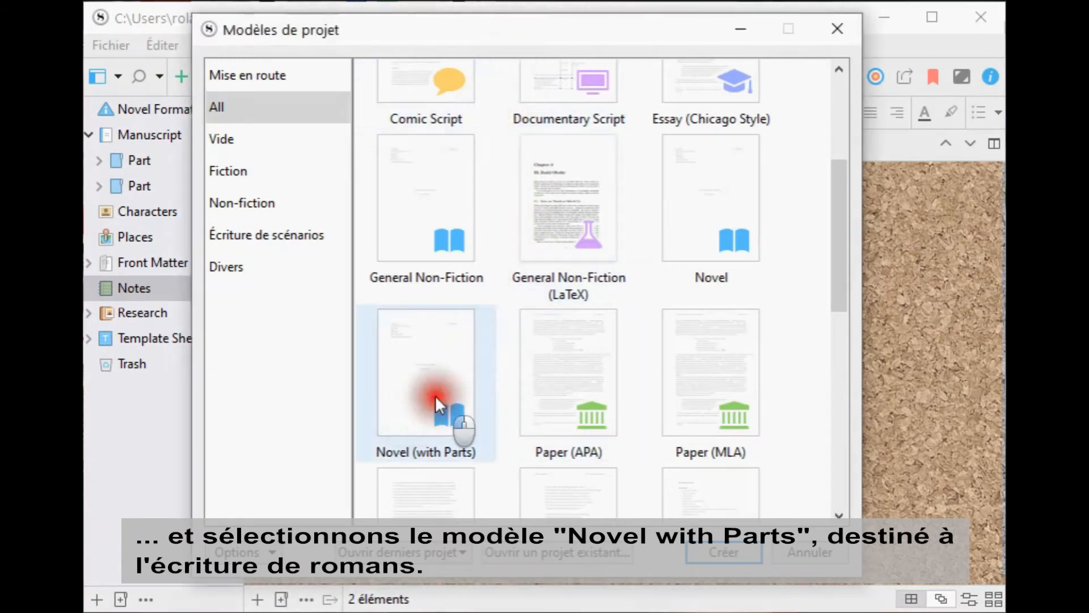
{"action": "left_click", "coordinate": [730, 554]}
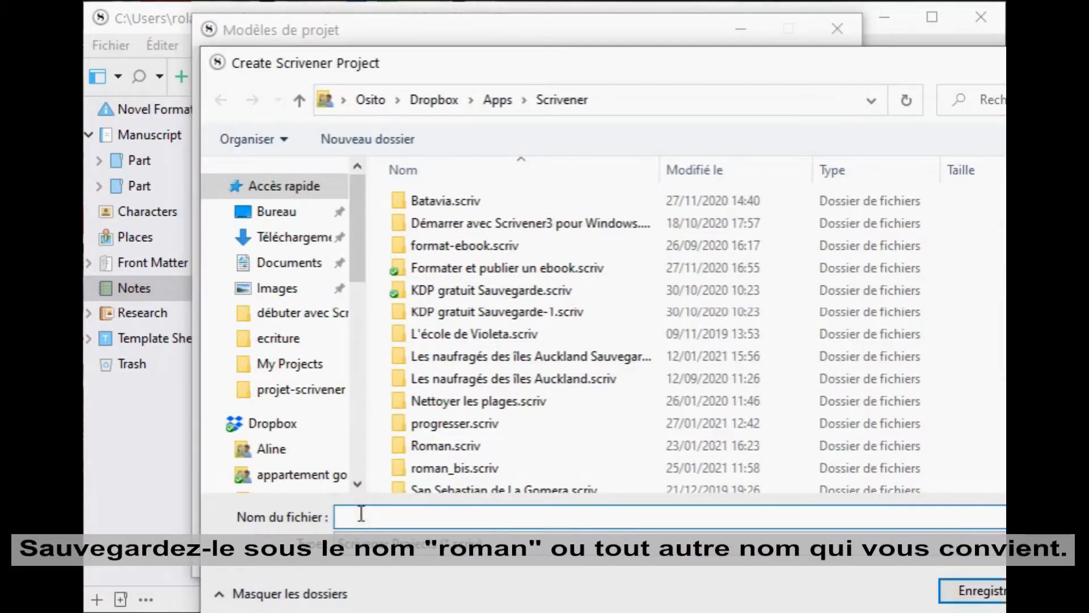
{"action": "type", "text": "r"}
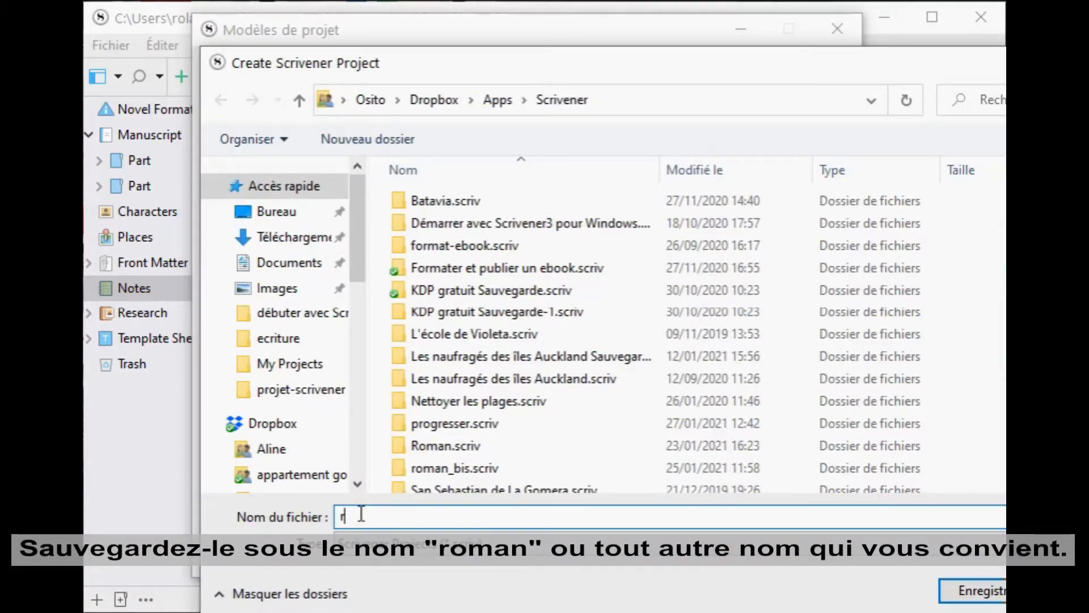
{"action": "type", "text": "oman"}
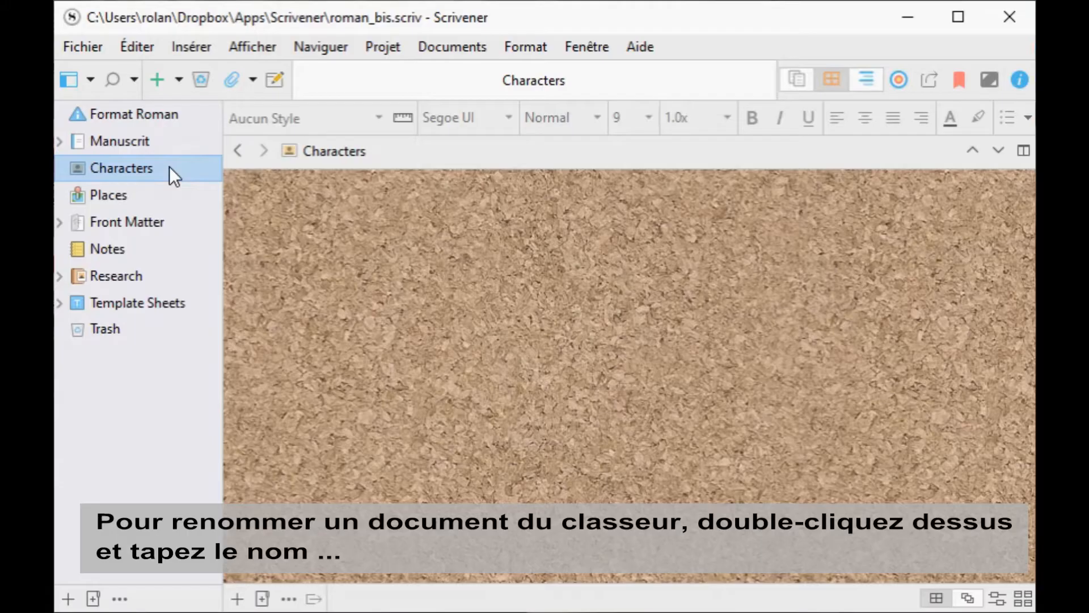
Step: Rename the binder's Characters folder to "Personnages" and its Places folder to "Lieux"
{"action": "double_click", "coordinate": [169, 166]}
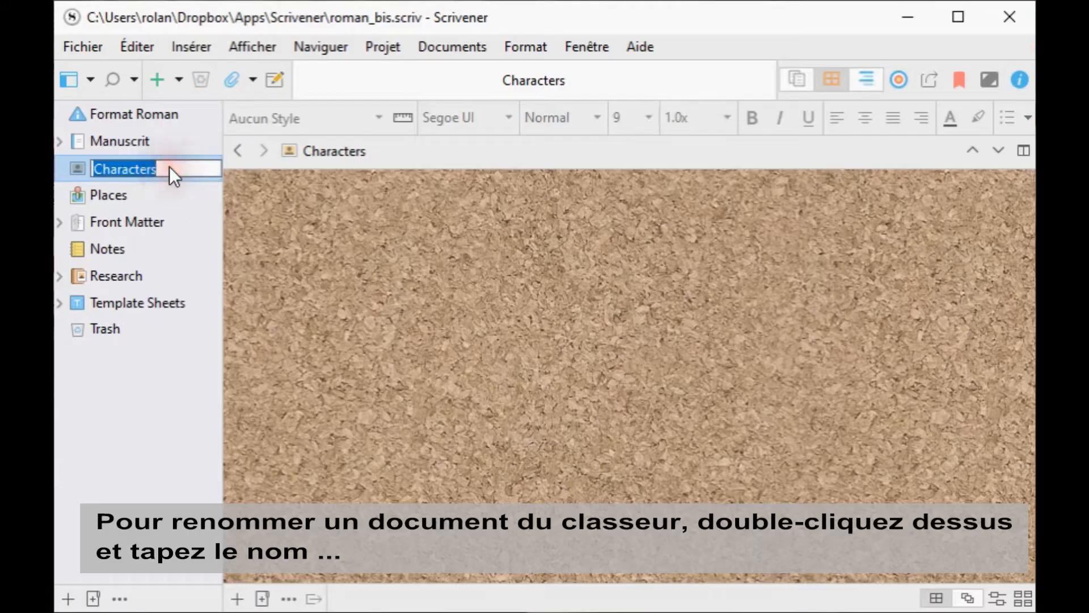
{"action": "type", "text": "Personnages"}
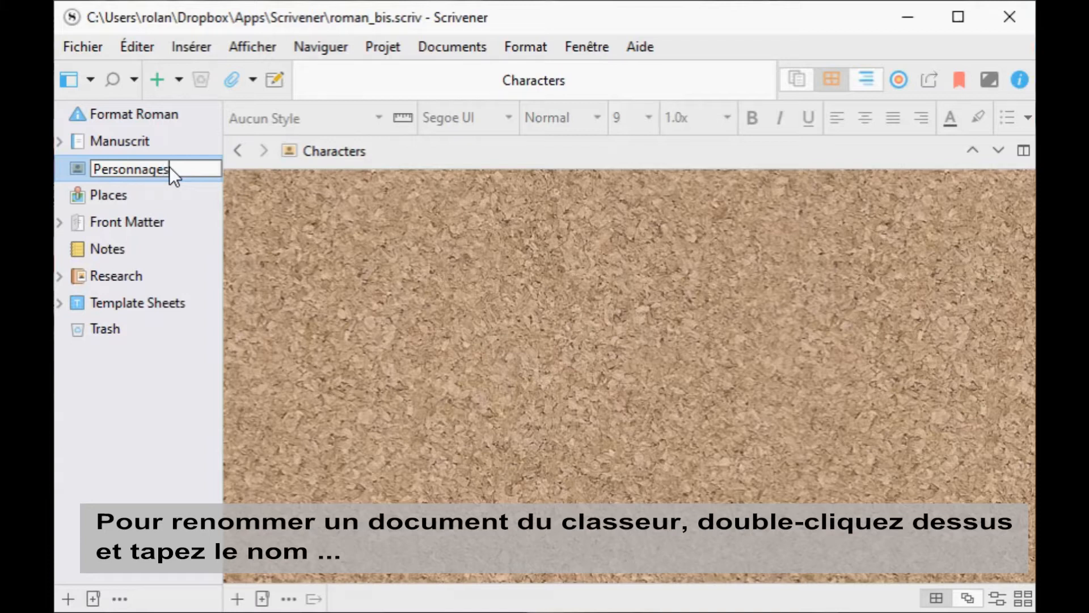
{"action": "left_click", "coordinate": [800, 204]}
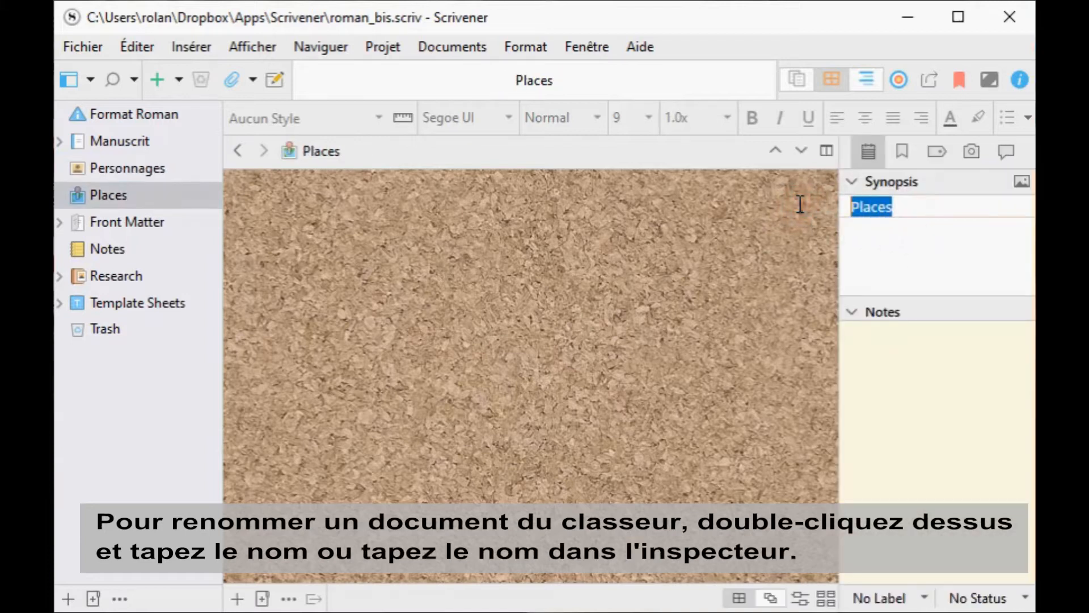
{"action": "type", "text": "Lieux"}
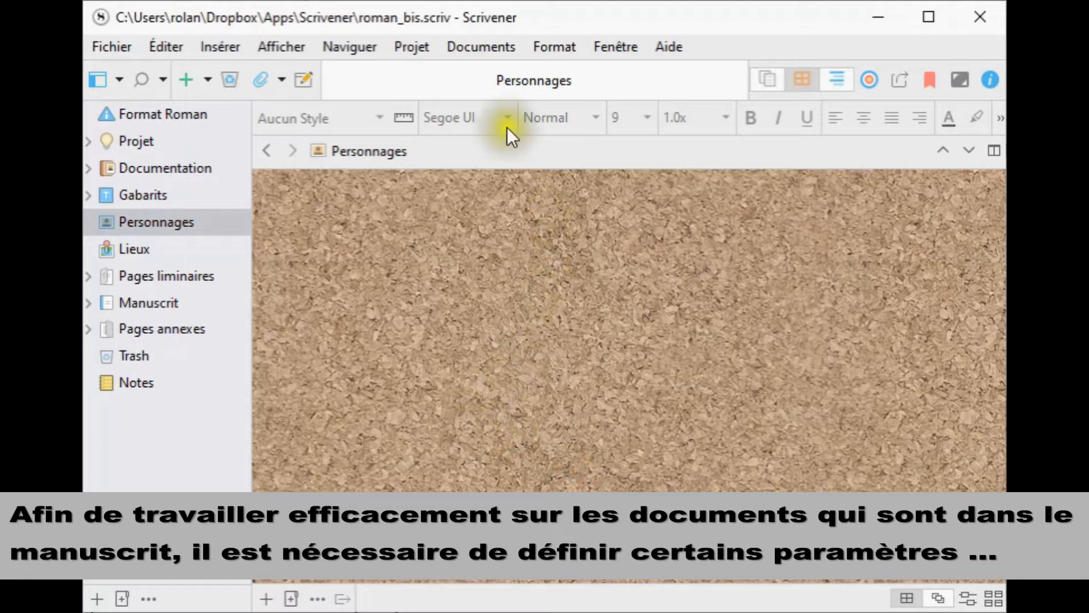
Step: Rename the Heading section type to "Titre" in the project settings and close the settings
{"action": "left_click", "coordinate": [423, 44]}
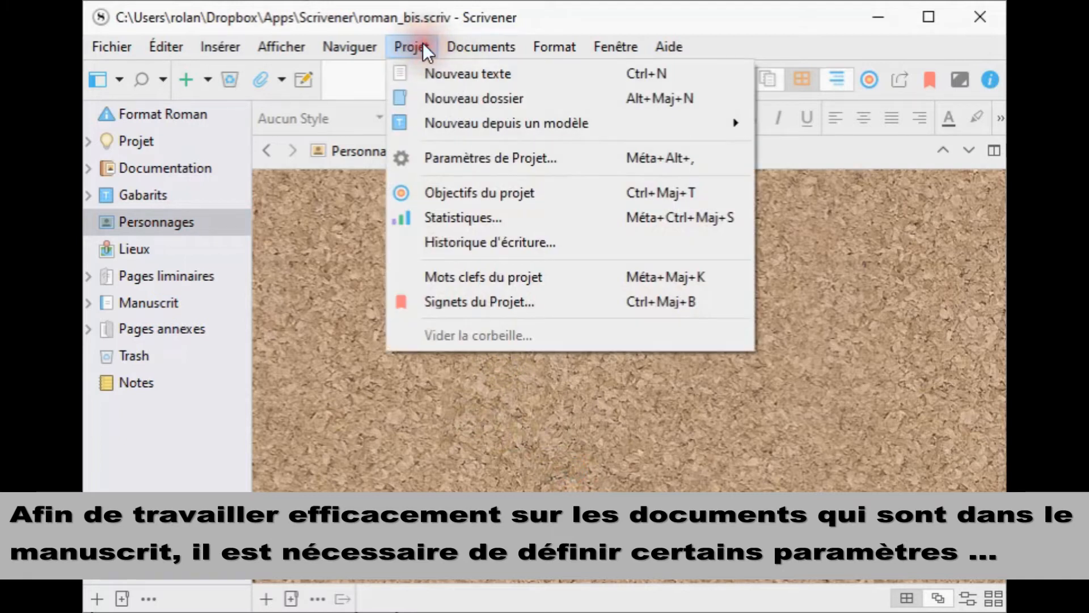
{"action": "left_click", "coordinate": [461, 160]}
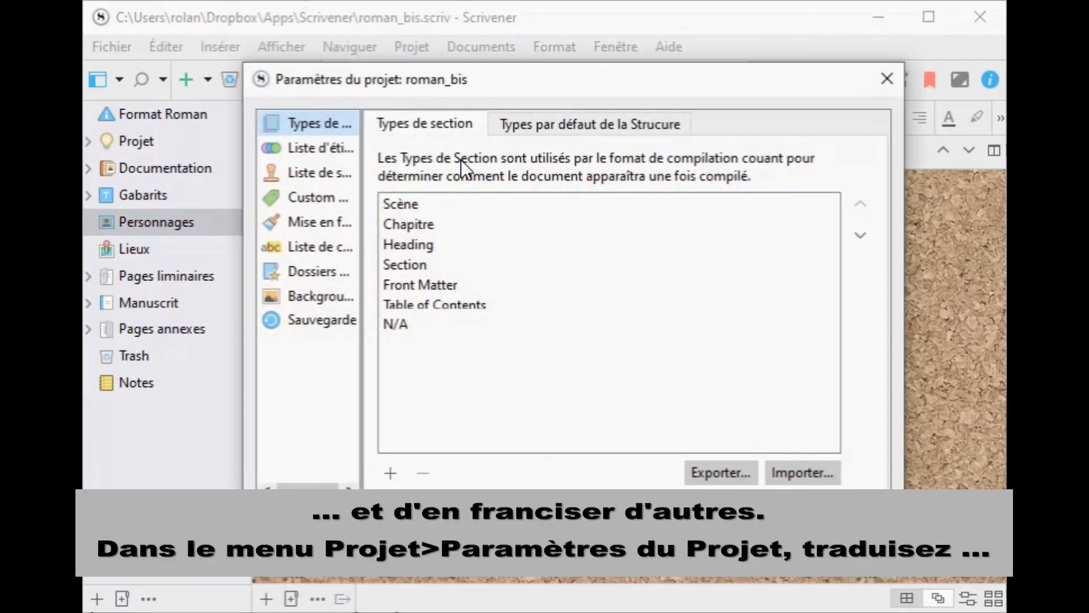
{"action": "left_click", "coordinate": [438, 203]}
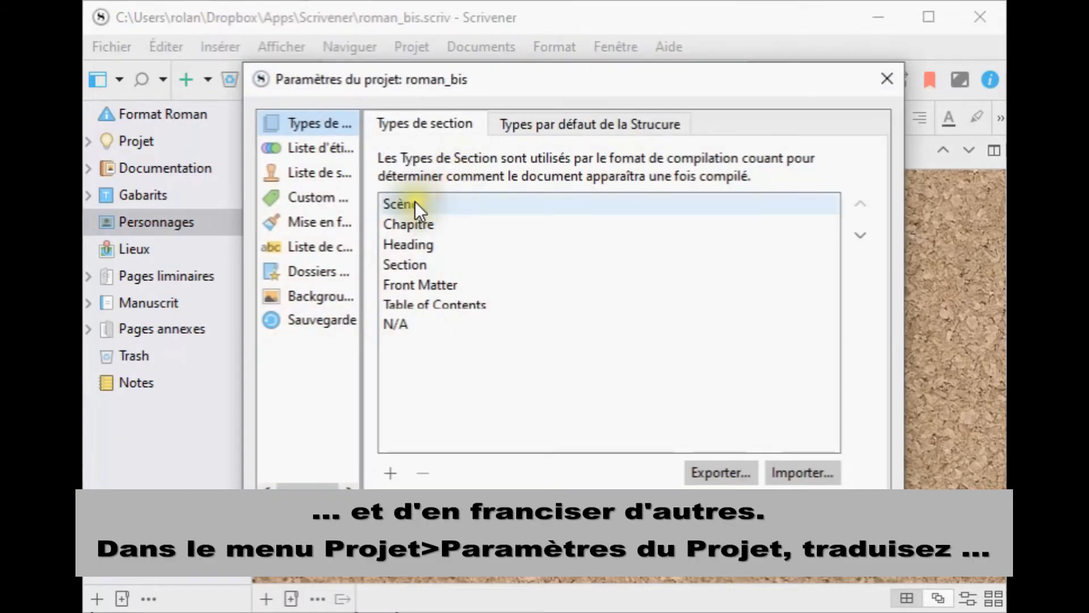
{"action": "left_click", "coordinate": [417, 224]}
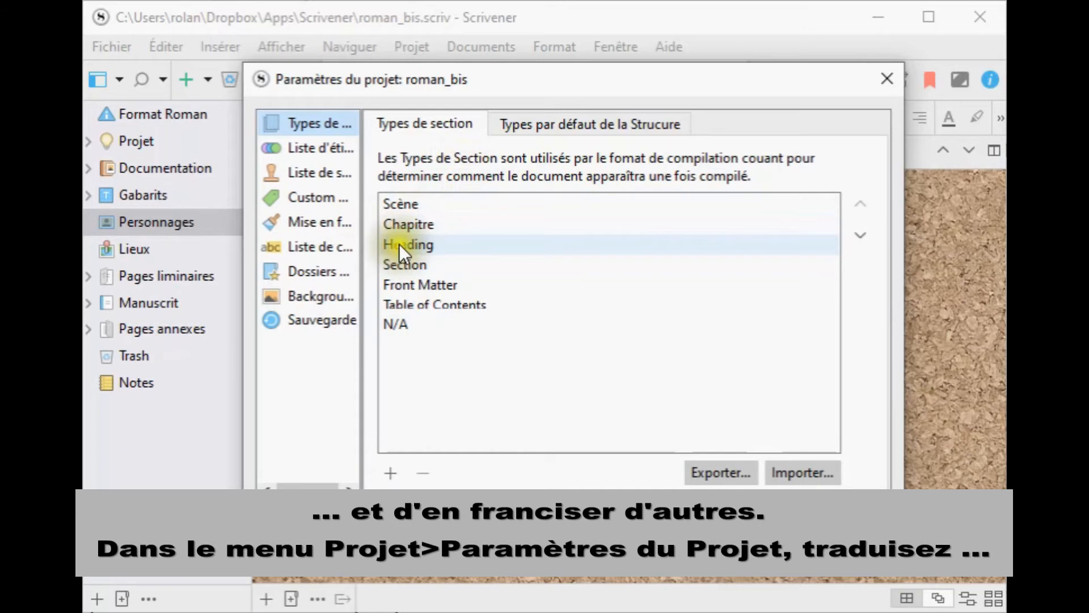
{"action": "left_click", "coordinate": [403, 244]}
{"action": "left_click", "coordinate": [404, 244]}
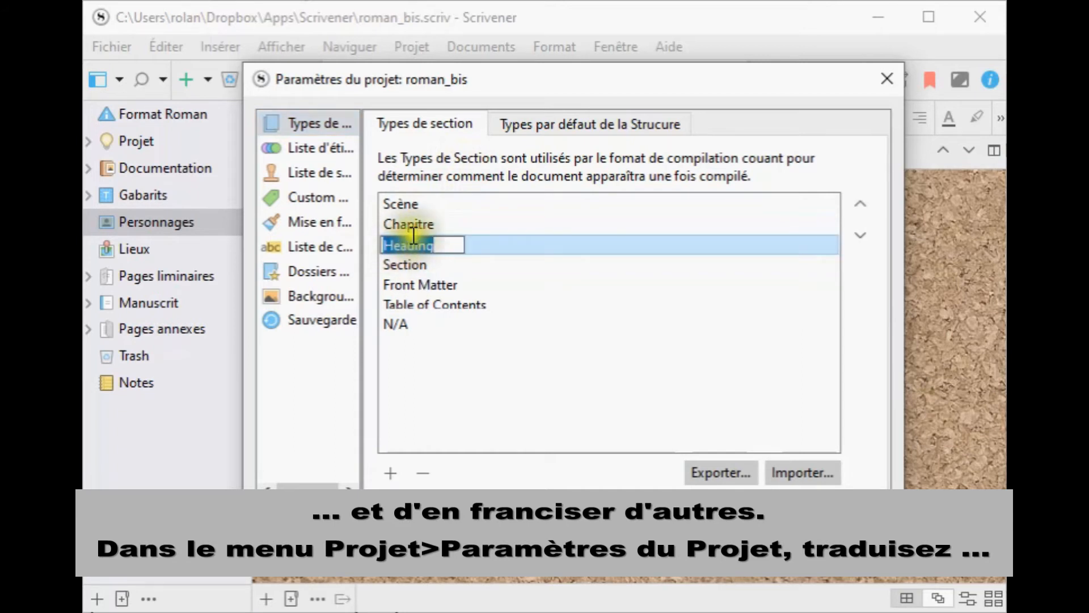
{"action": "type", "text": "Titre"}
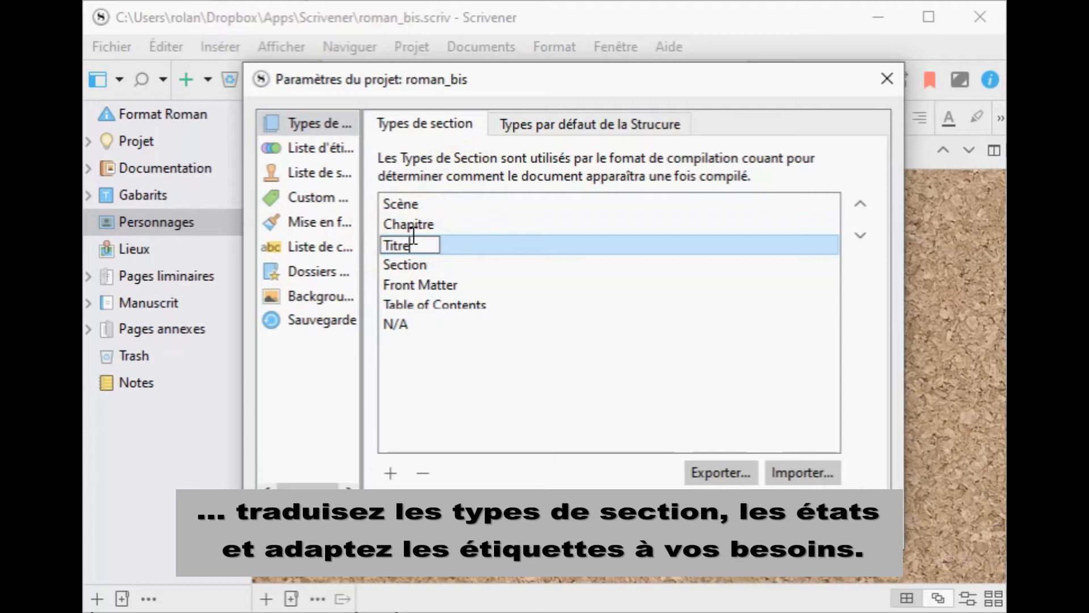
{"action": "key", "text": "Return"}
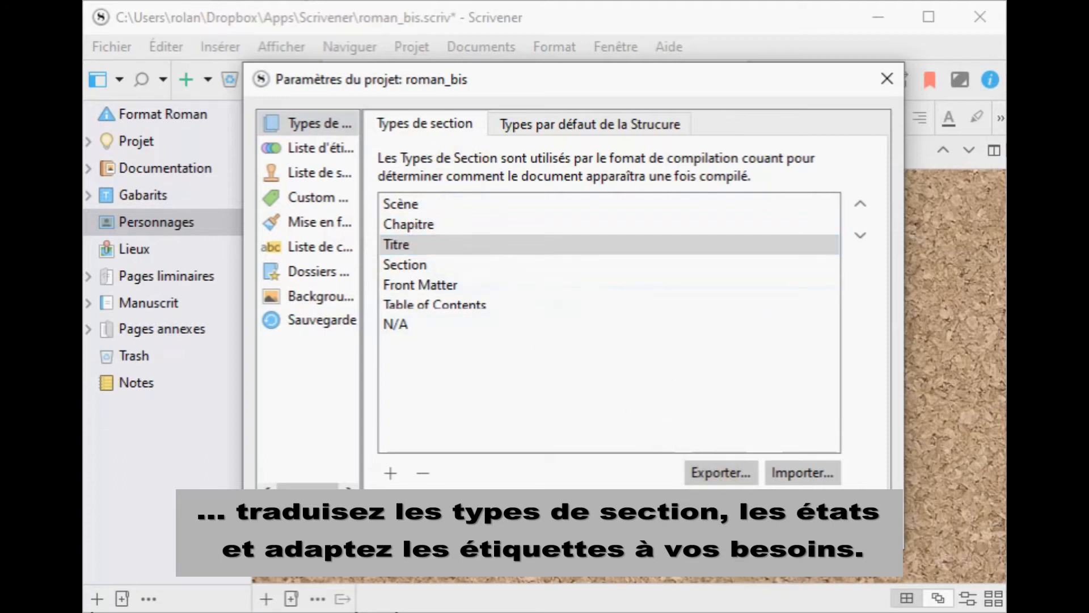
{"action": "left_click", "coordinate": [777, 527]}
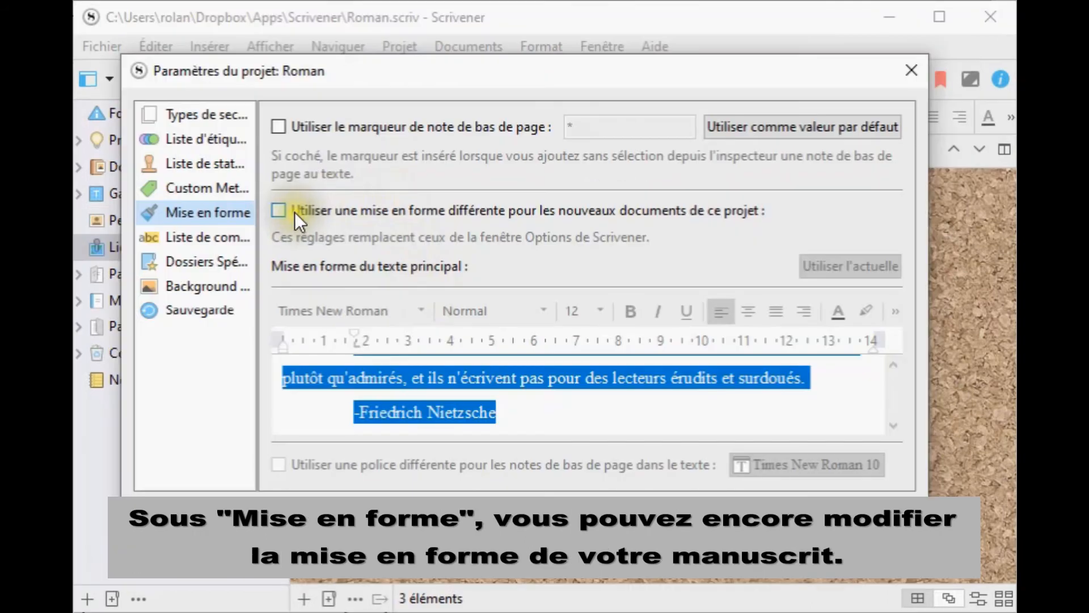
Step: Enable different formatting for the project's new documents, choose Times New Roman for the main text and toggle bold
{"action": "left_click", "coordinate": [280, 210]}
{"action": "left_click", "coordinate": [420, 311]}
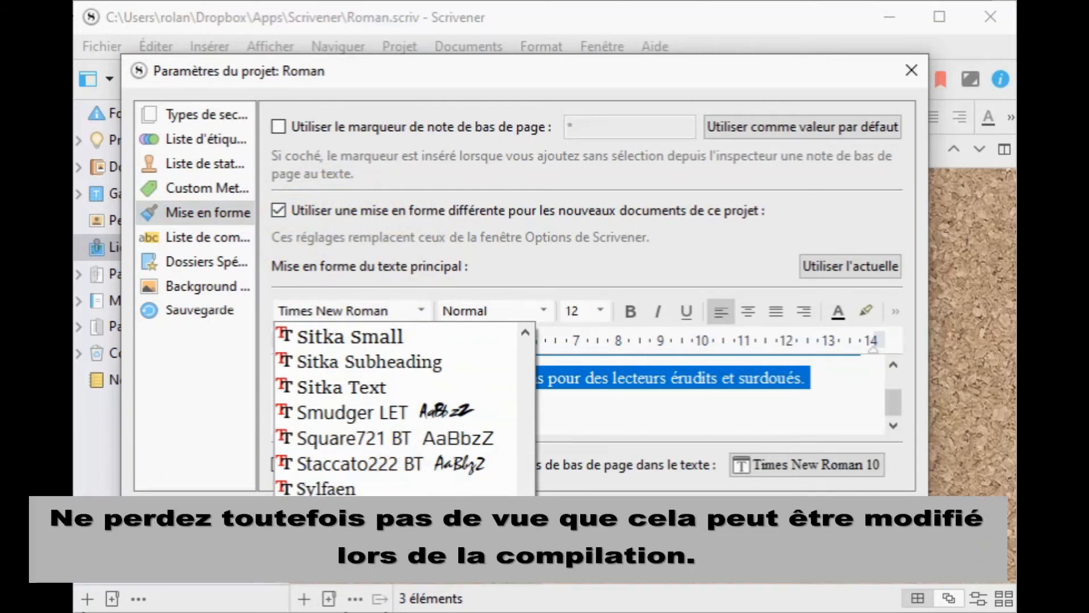
{"action": "left_click", "coordinate": [426, 559]}
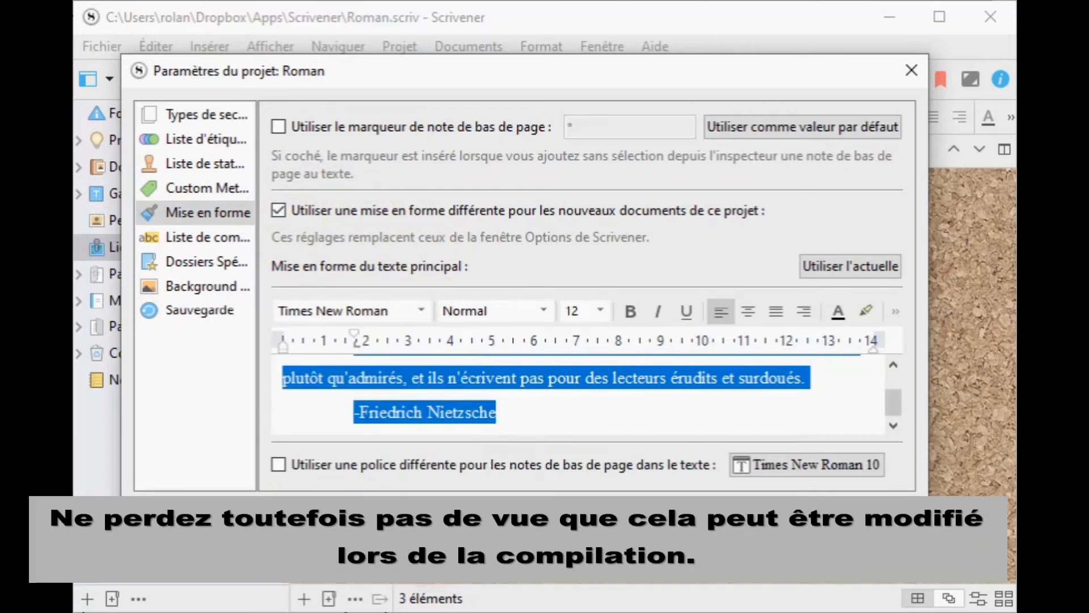
{"action": "left_click", "coordinate": [630, 312]}
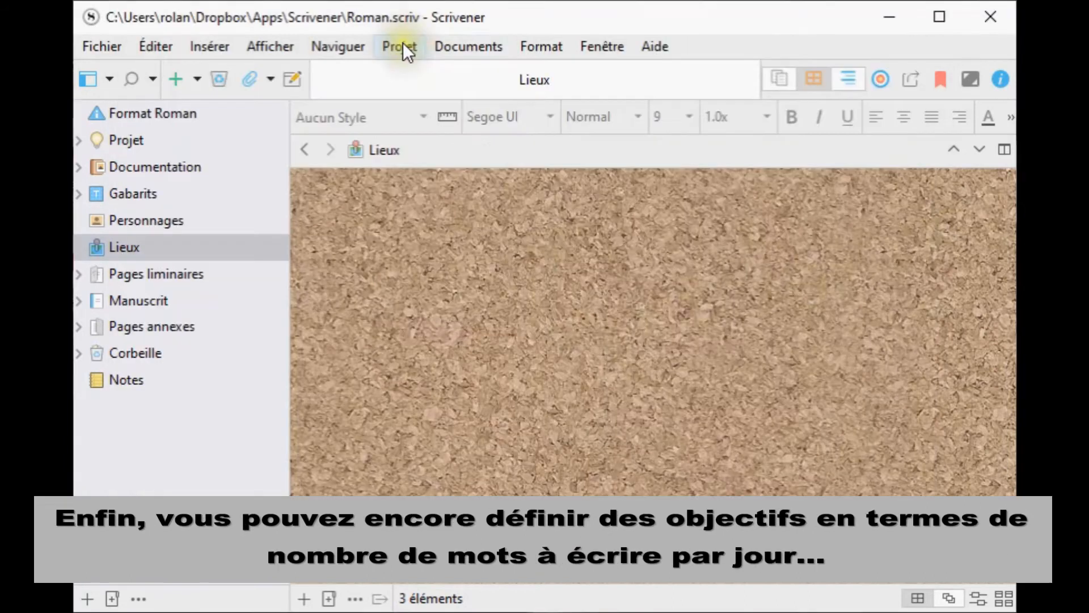
Step: Set the manuscript target to 100000 words in the project targets and open the session target for editing
{"action": "left_click", "coordinate": [401, 45]}
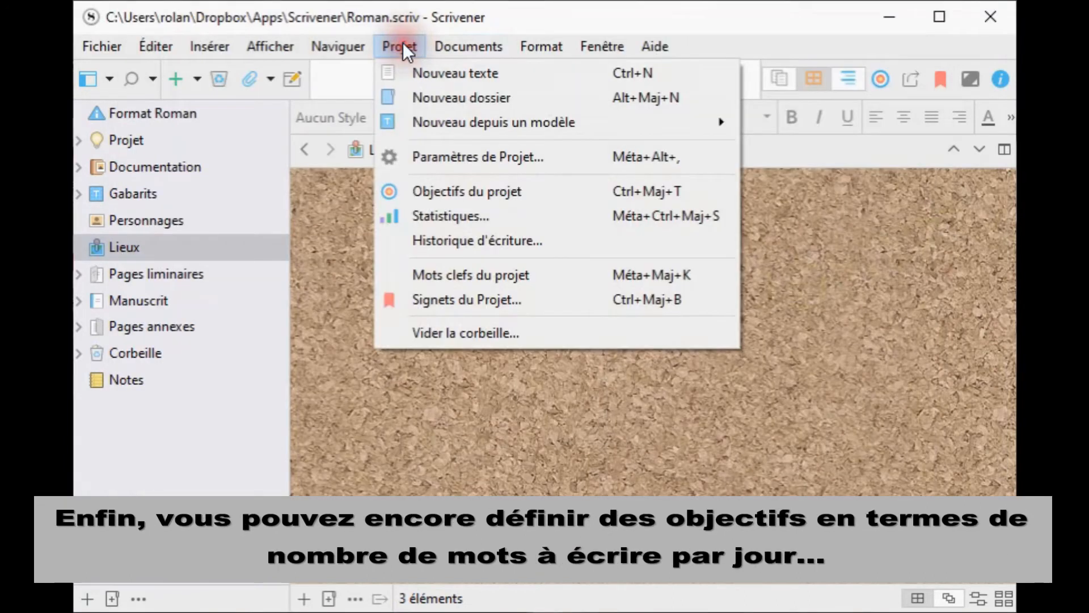
{"action": "left_click", "coordinate": [442, 194]}
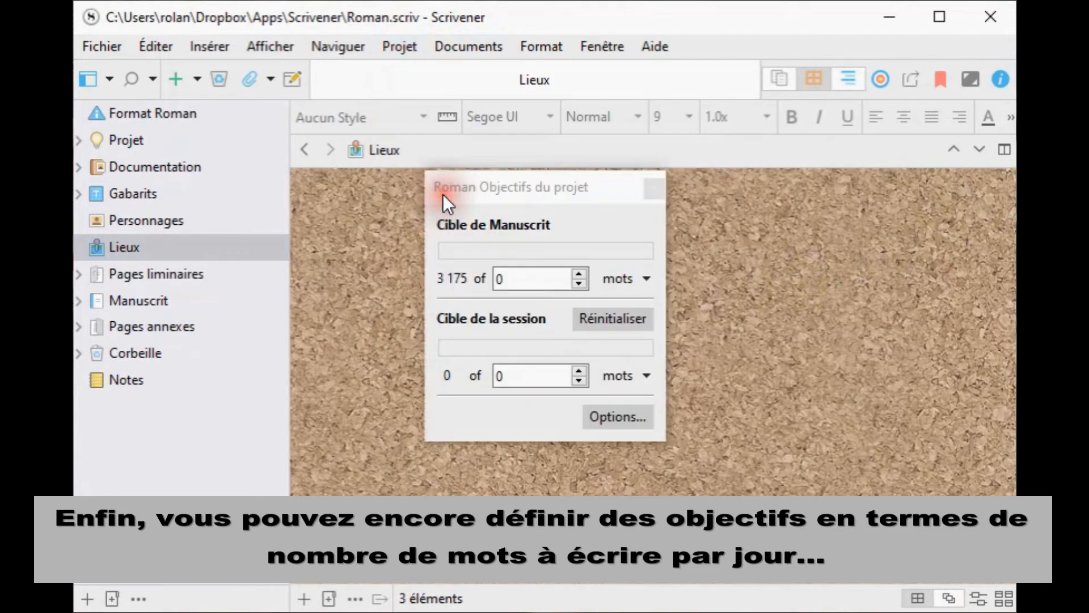
{"action": "left_click_drag", "start_coordinate": [526, 277], "coordinate": [486, 276]}
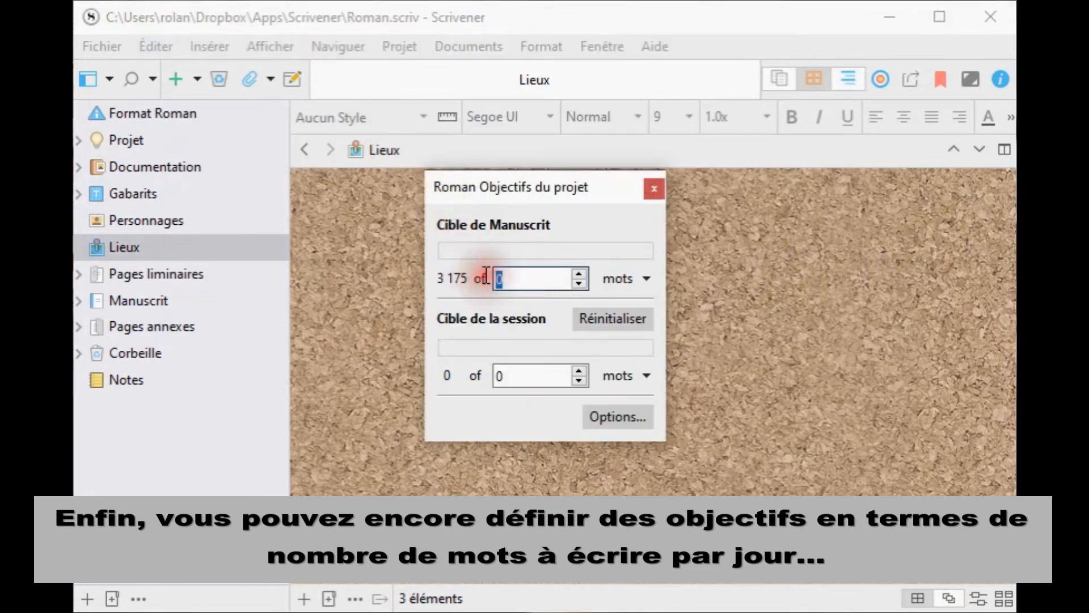
{"action": "type", "text": "100000"}
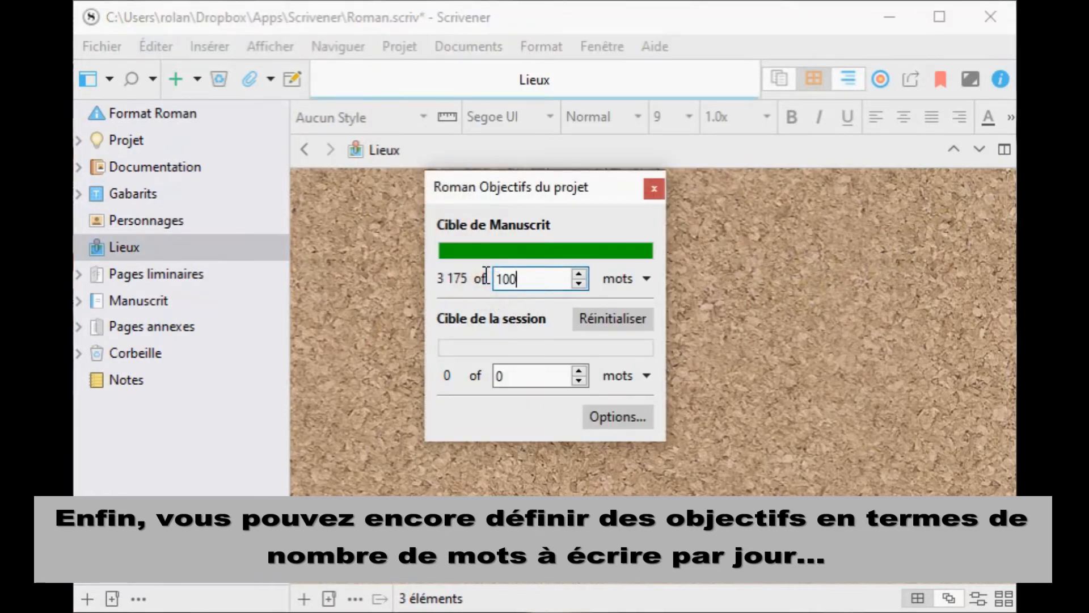
{"action": "left_click", "coordinate": [522, 374]}
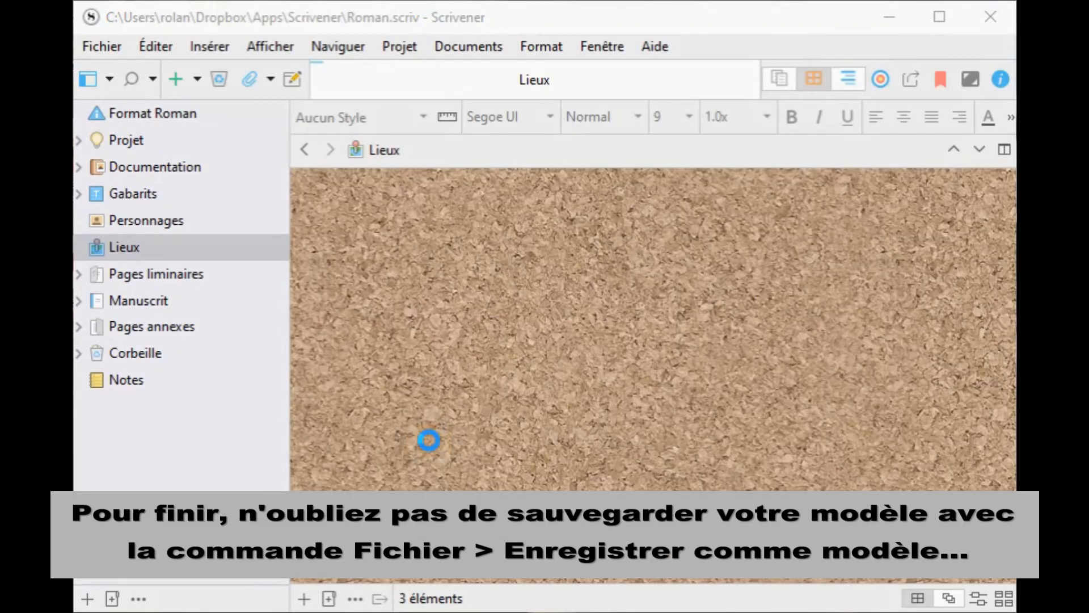
Step: Start saving the project as a template, proceeding despite the personal information it contains
{"action": "left_click", "coordinate": [433, 441]}
{"action": "left_click", "coordinate": [113, 47]}
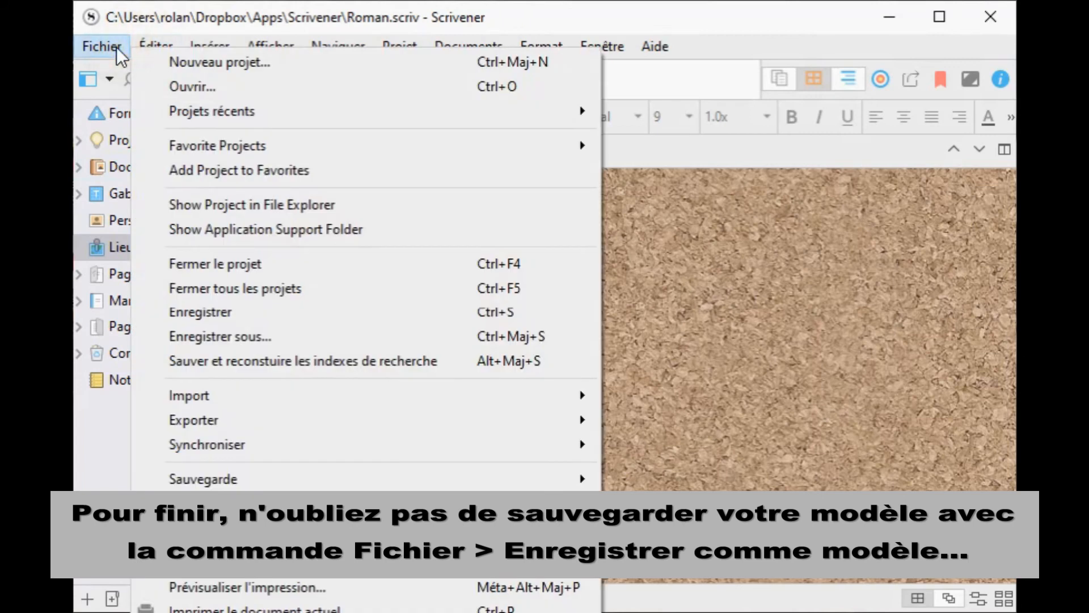
{"action": "left_click", "coordinate": [358, 497]}
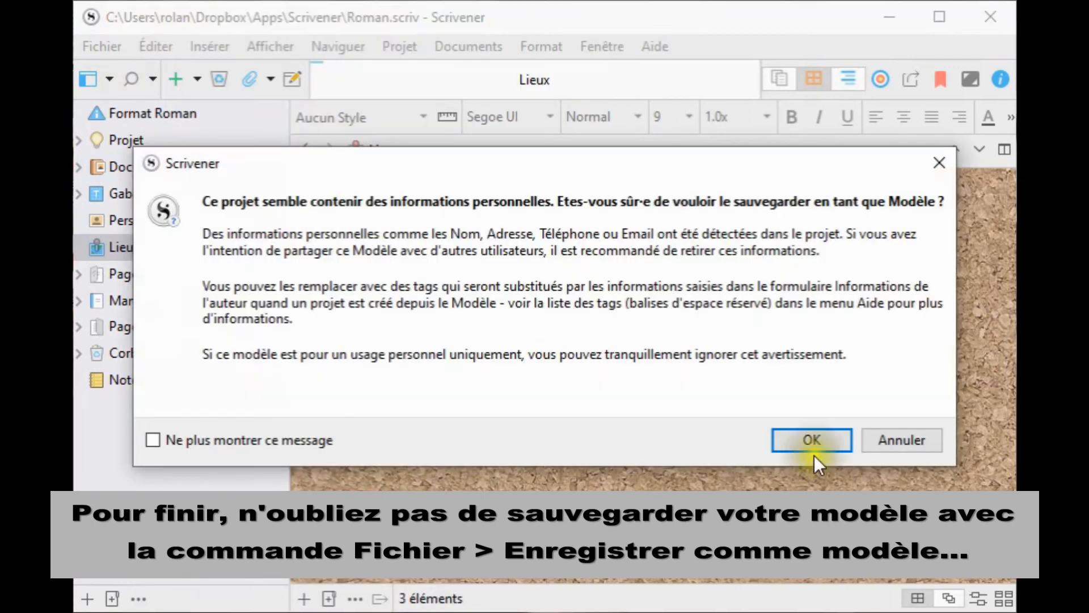
{"action": "left_click", "coordinate": [816, 446]}
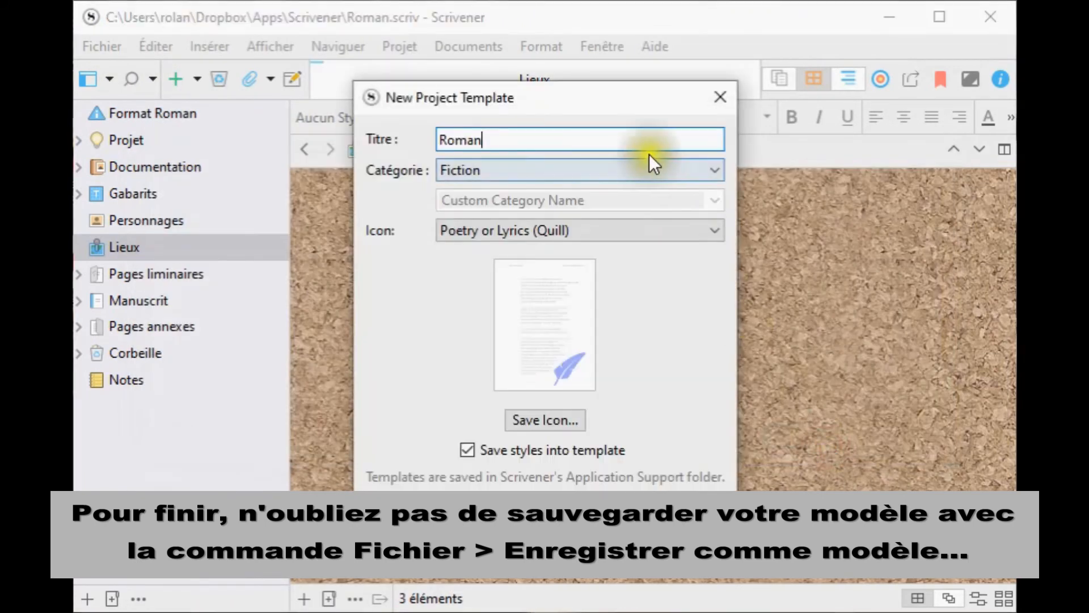
Step: Give the template the Personnalisé category and the Poetry or Lyrics (Quill) icon, submit it, and decline replacing the existing "Roman" template
{"action": "left_click", "coordinate": [716, 169]}
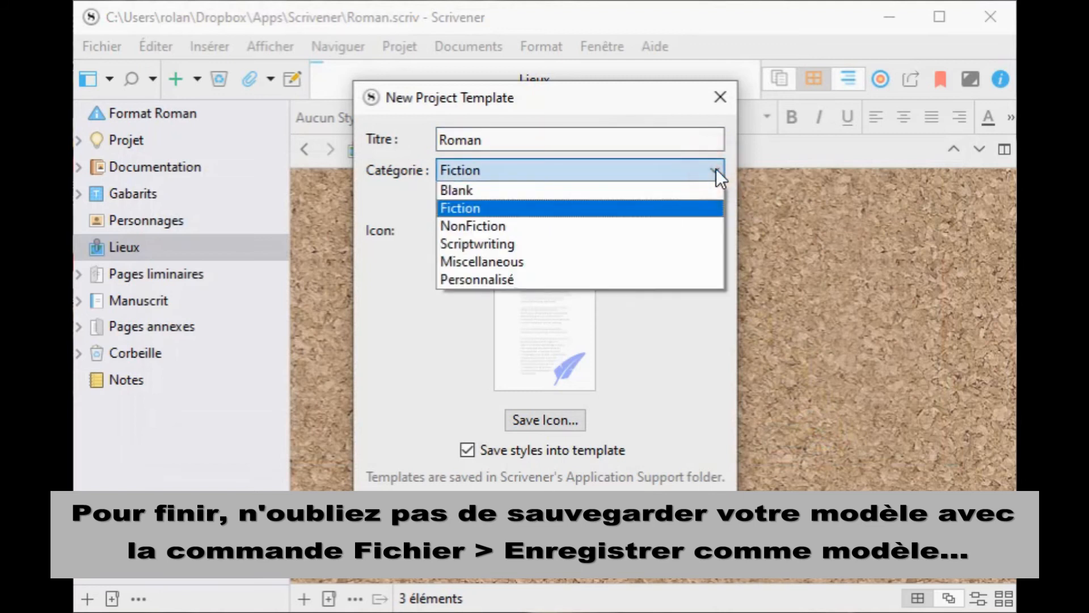
{"action": "left_click", "coordinate": [521, 279]}
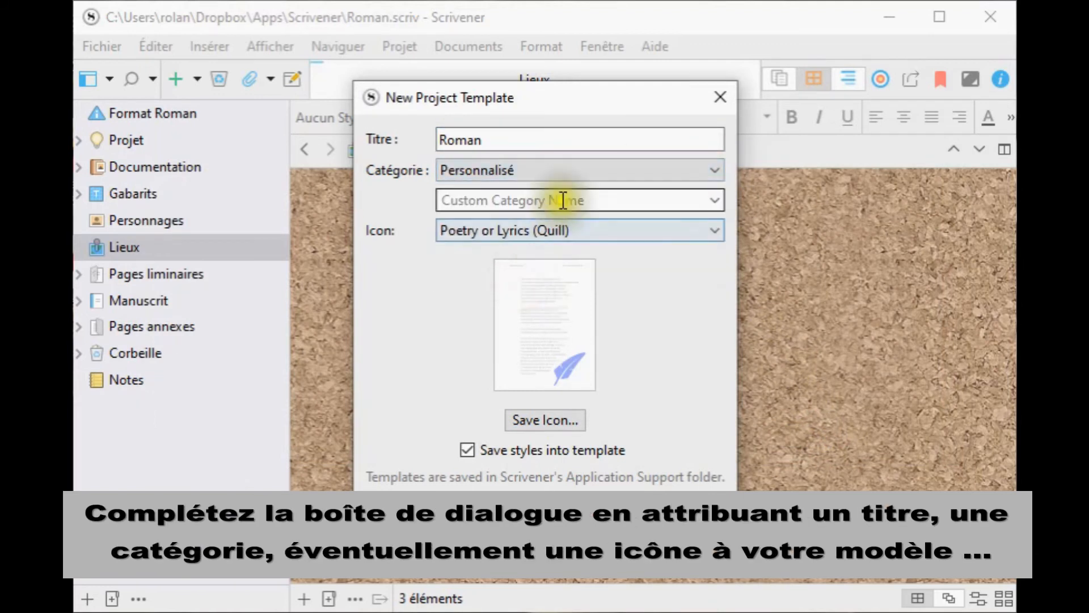
{"action": "left_click", "coordinate": [713, 228]}
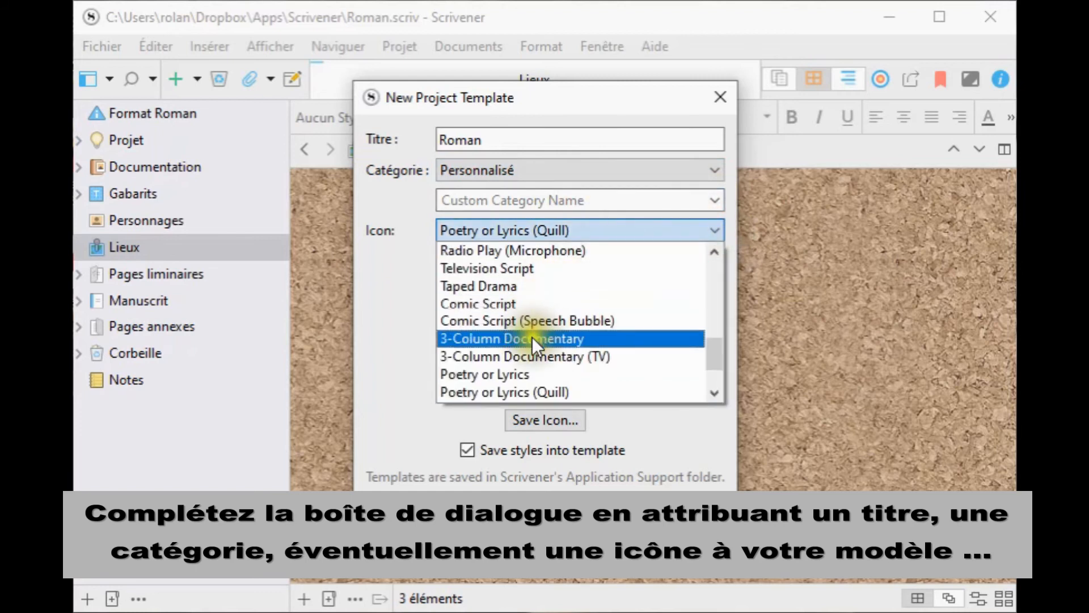
{"action": "left_click", "coordinate": [537, 386]}
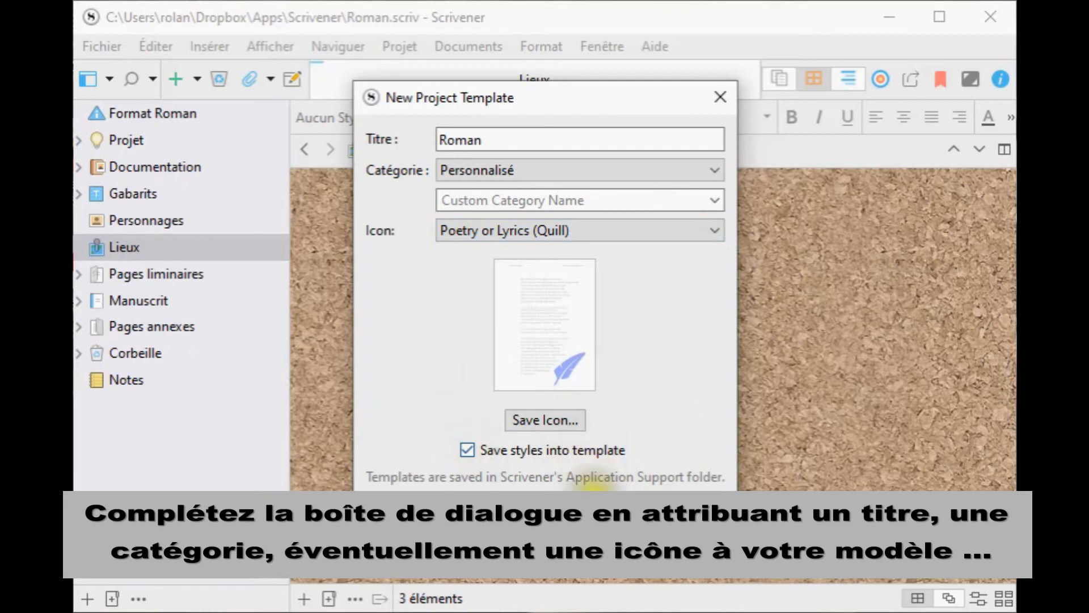
{"action": "left_click", "coordinate": [592, 495]}
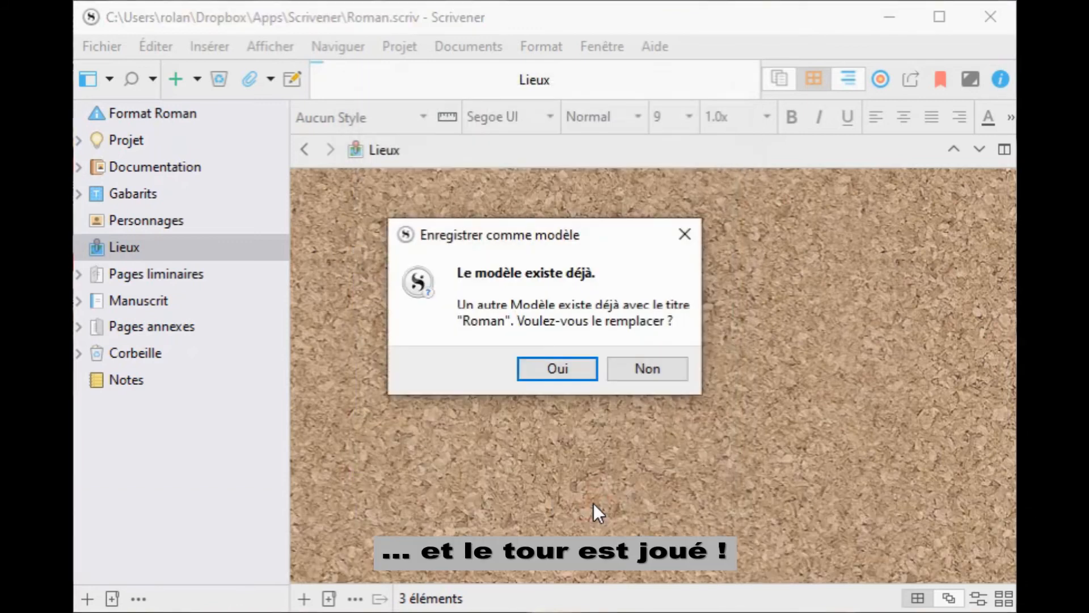
{"action": "left_click", "coordinate": [625, 379]}
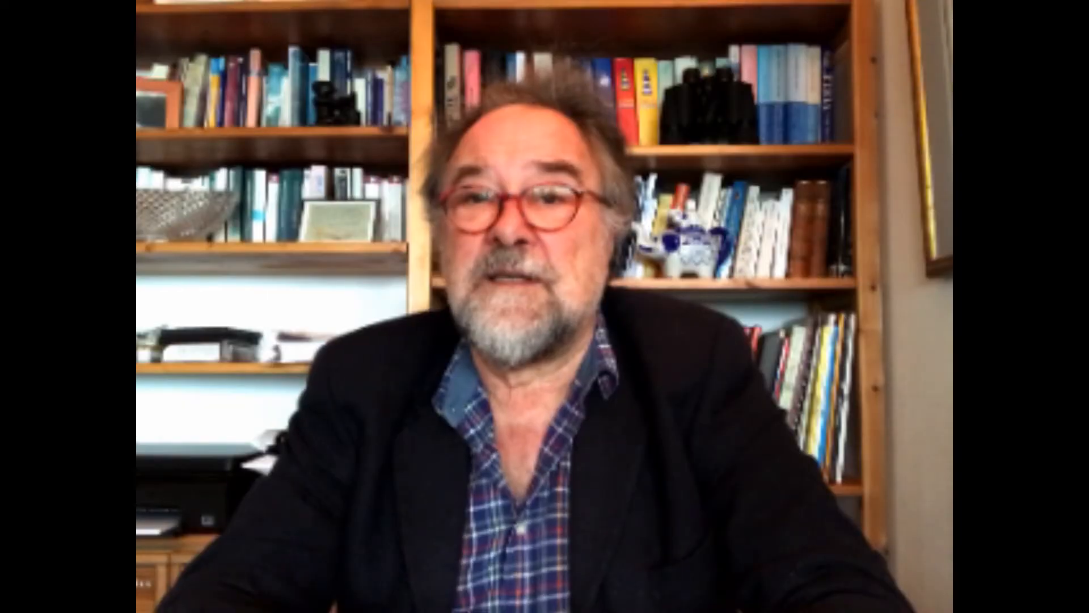